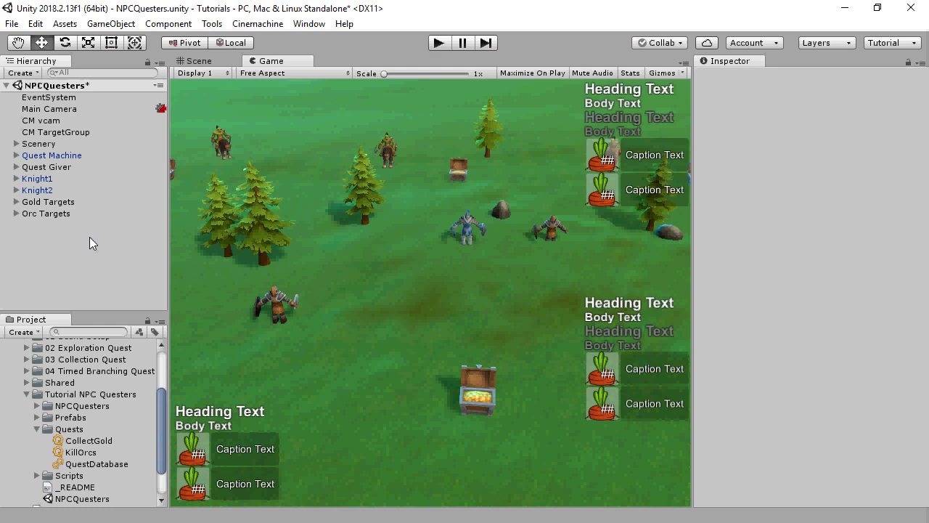
Play the NPCQuesters scene so the knights take the Kill 2 Orcs and Collect 3 Gold quests.
left_click(439, 43)
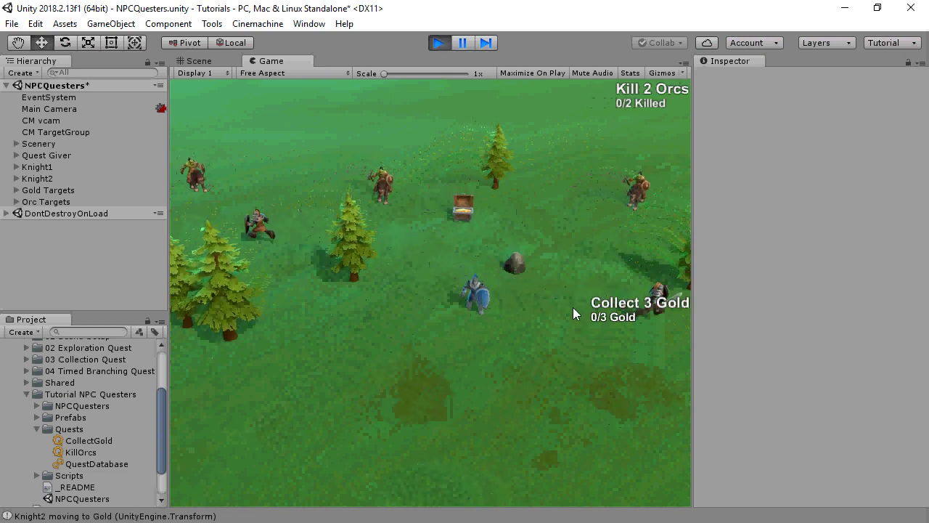
Stop Play mode and expand Quest Machine > Quest Machine Canvas to reveal the HUD objects.
left_click(439, 43)
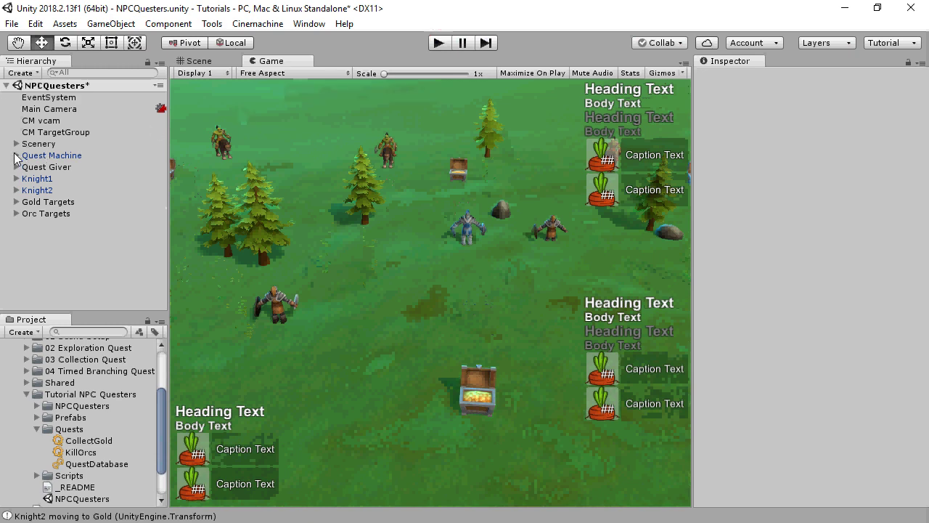
left_click(16, 156)
left_click(22, 168)
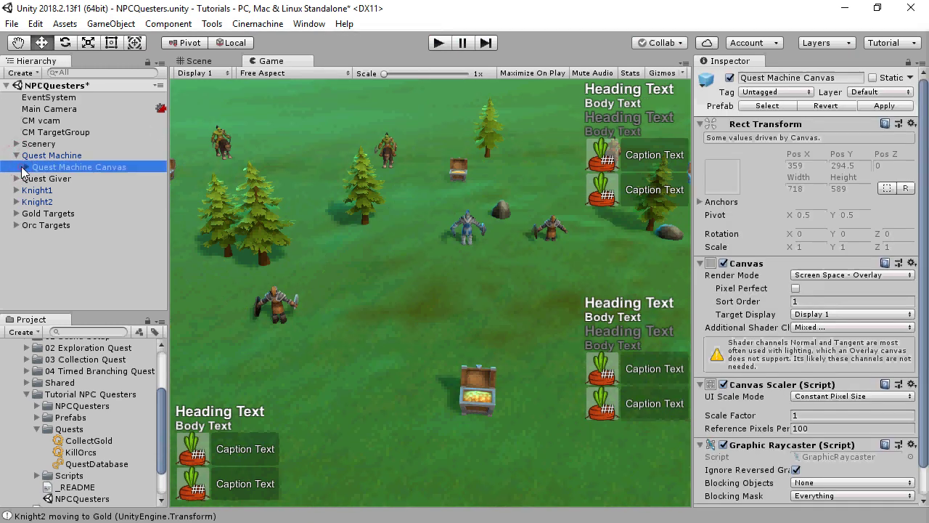
left_click(26, 167)
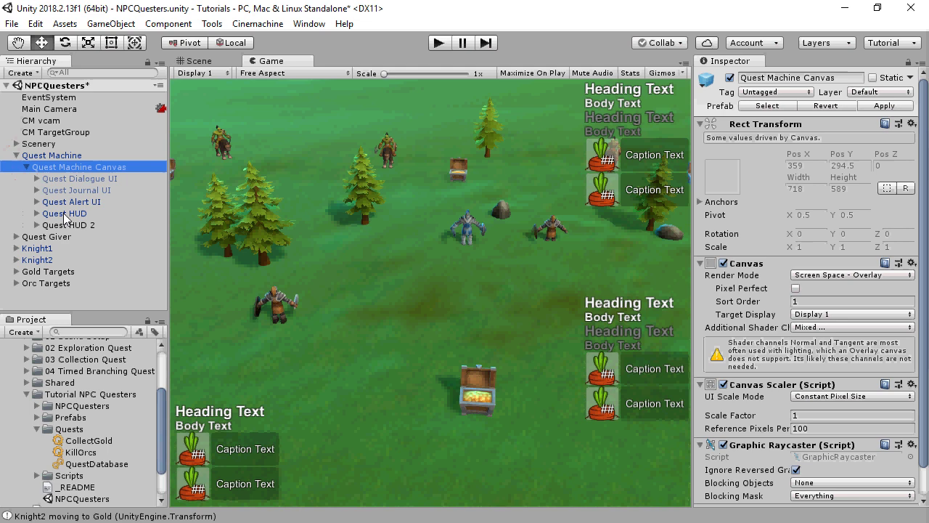
In the 2D Scene view, frame the canvas and inspect Quest HUD and Quest HUD 2, then restore 3D.
left_click(198, 61)
left_click(273, 73)
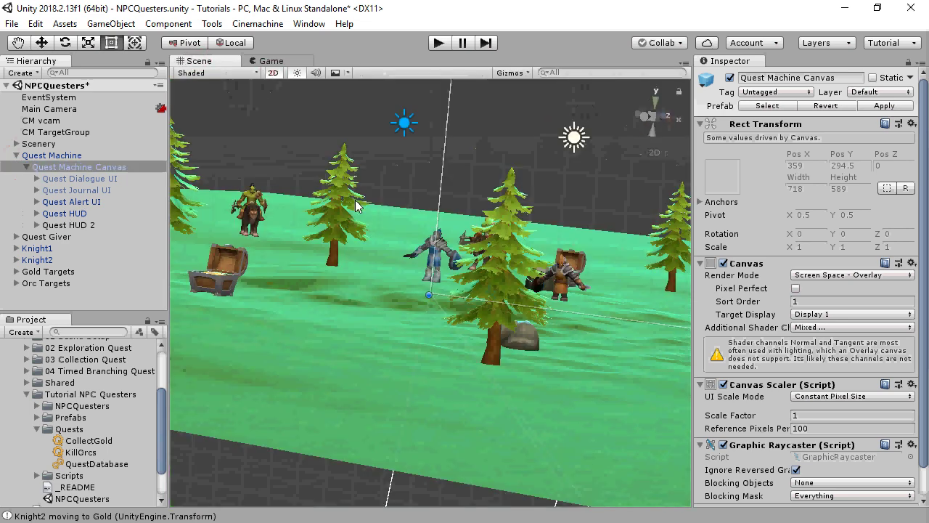
key("f")
key("t")
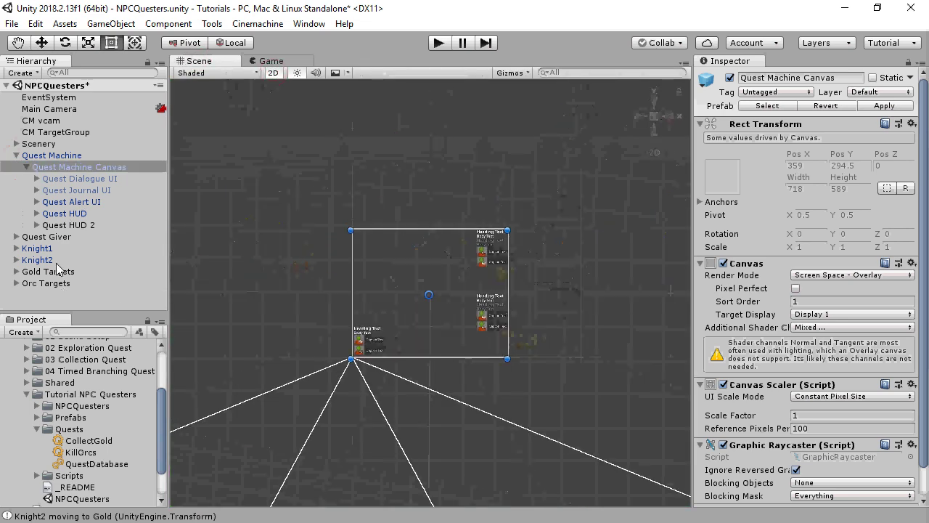
left_click(62, 214)
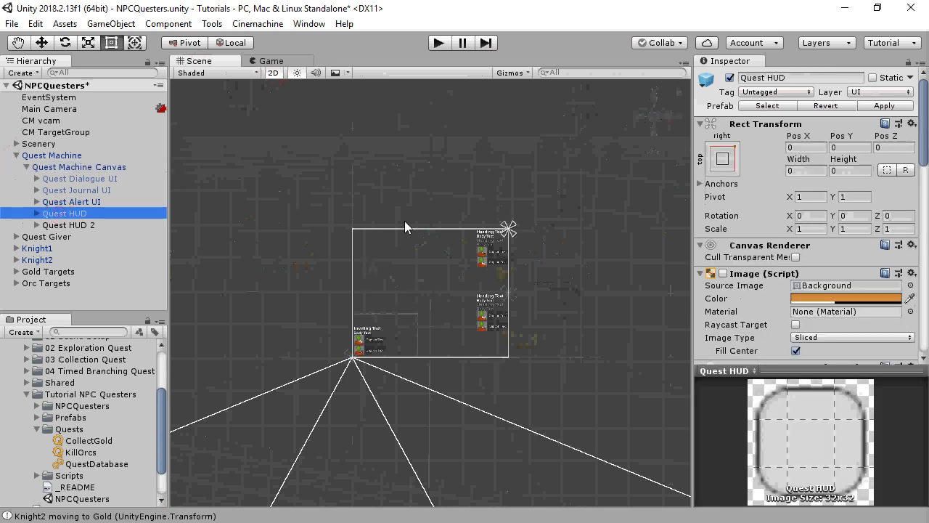
left_click(90, 226)
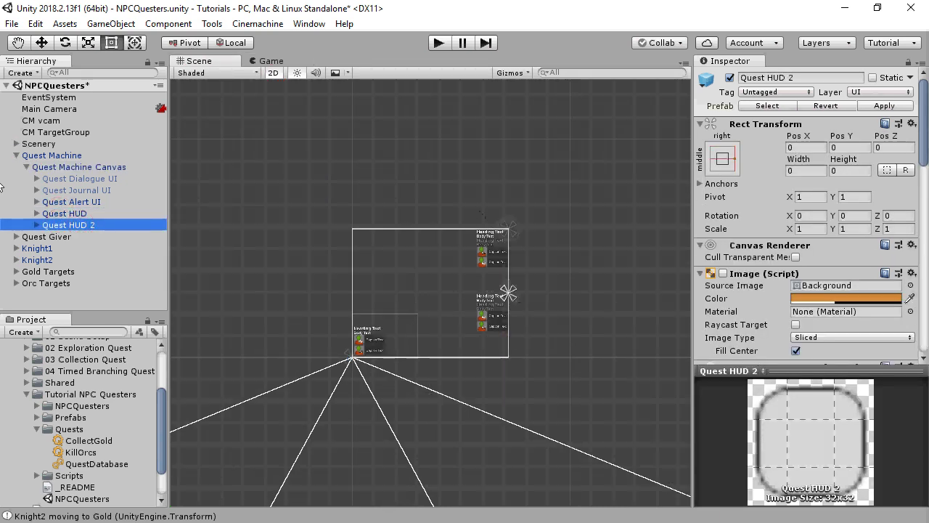
left_click(16, 156)
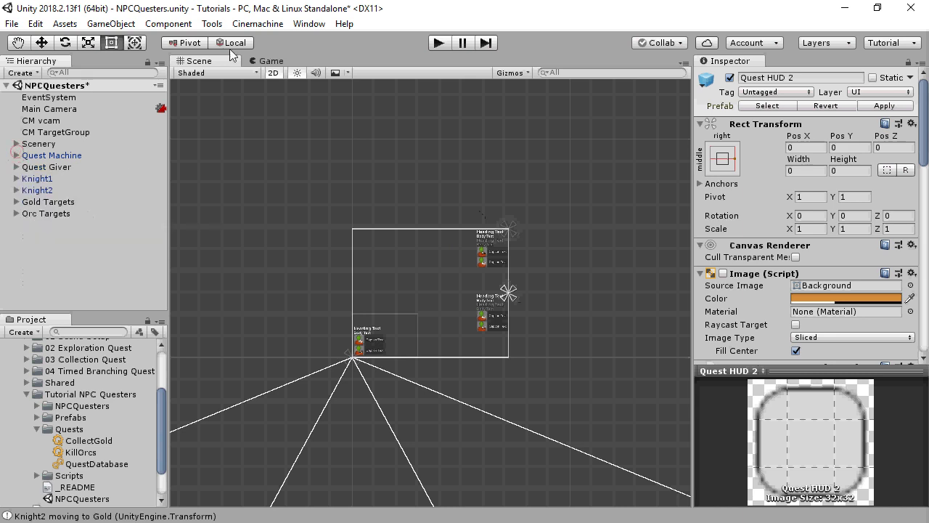
left_click(273, 73)
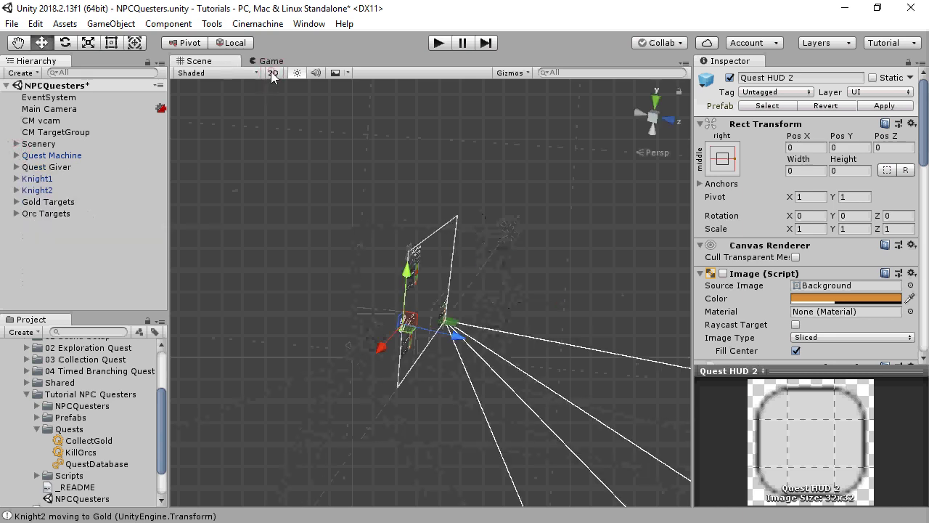
Frame the Quest Giver and inspect Knight1's components.
left_click(43, 167)
key("f")
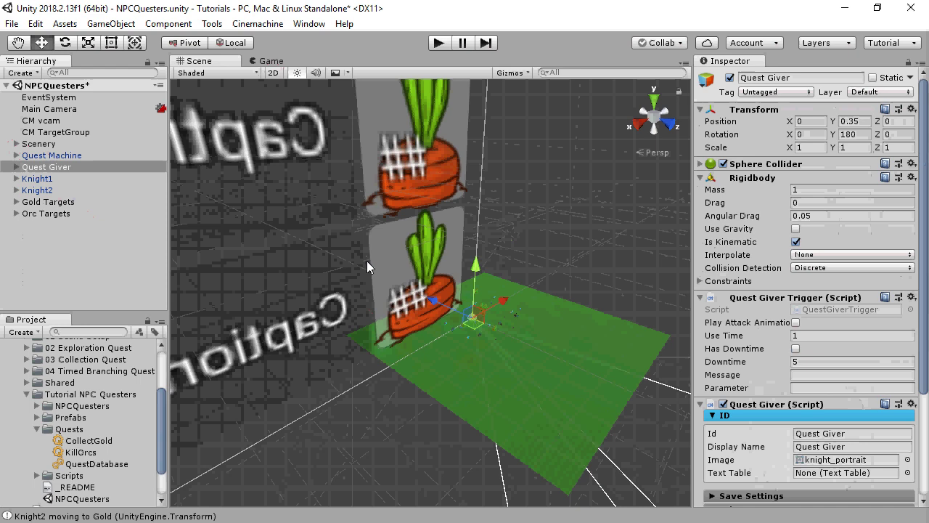
left_click(37, 179)
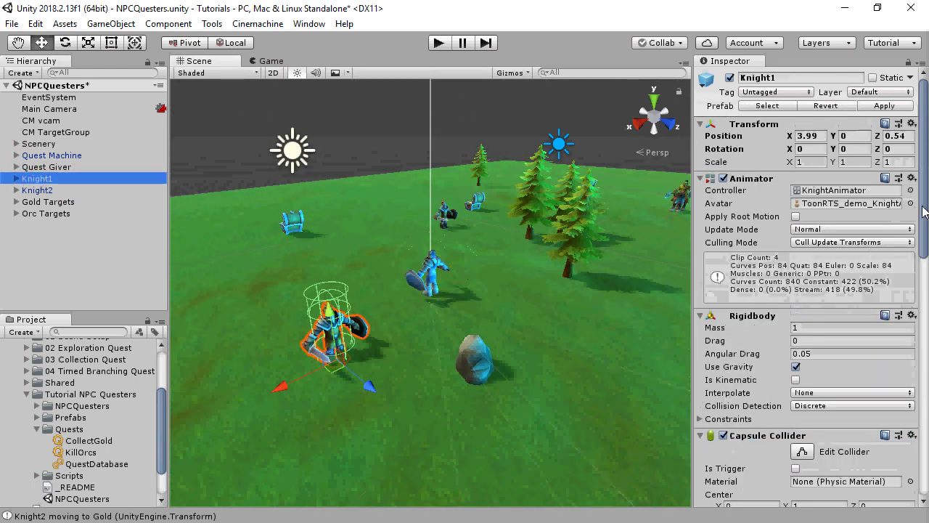
left_click_drag(924, 212, 923, 449)
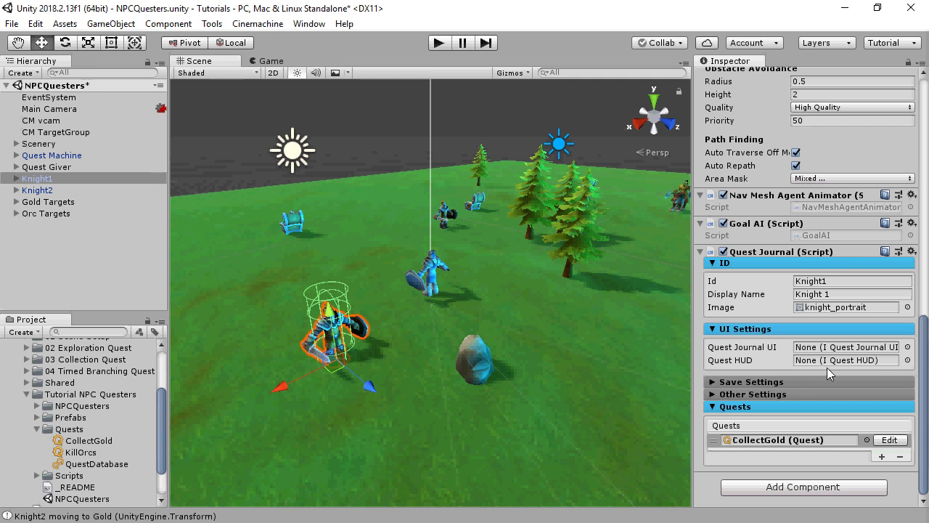
Confirm Knight2's Quest Journal reports to Quest HUD 2 and bring up Goal AI's component options.
left_click(40, 191)
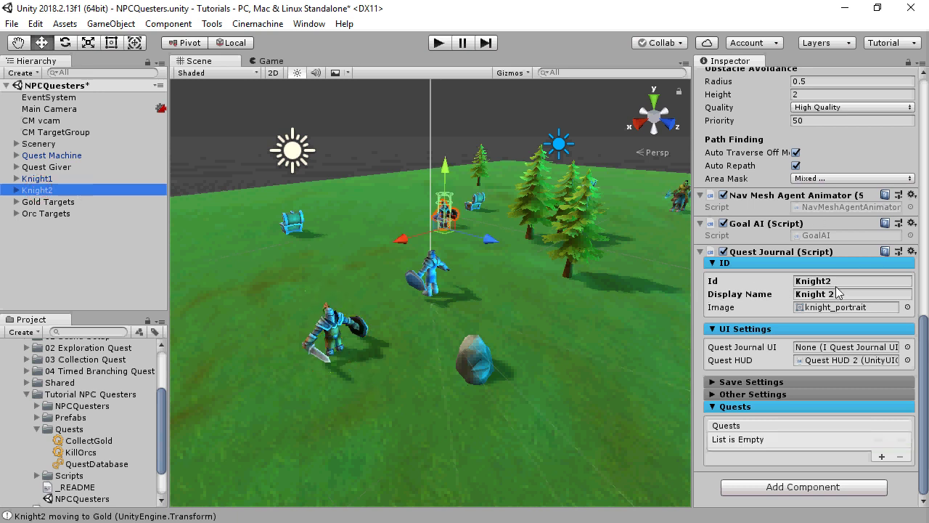
left_click(846, 363)
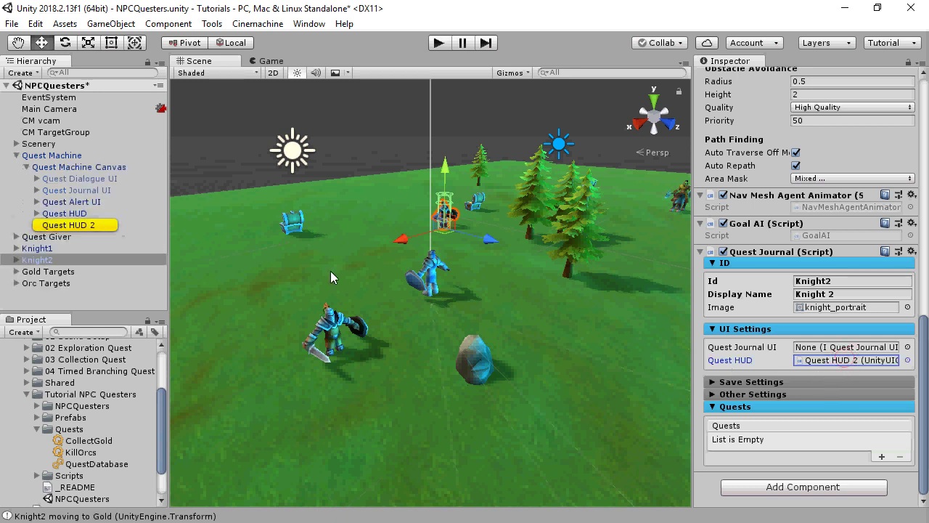
left_click(17, 156)
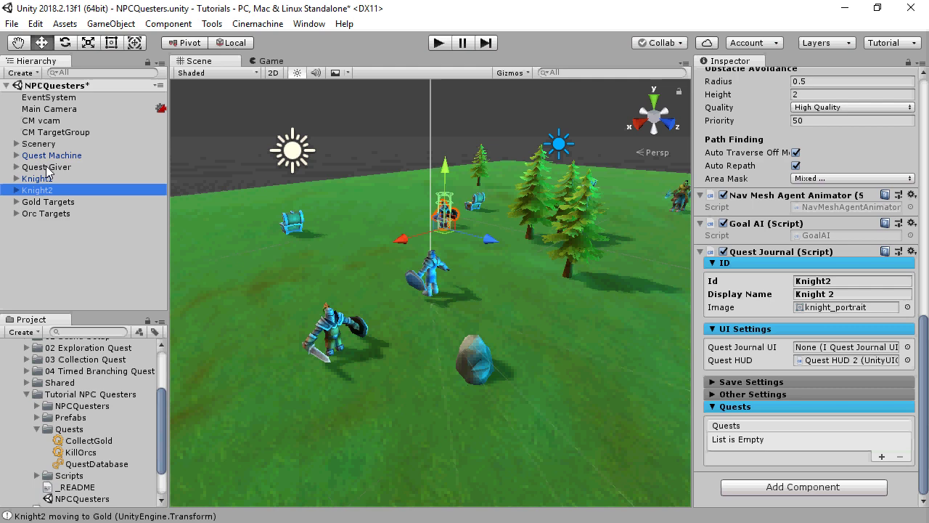
left_click(912, 223)
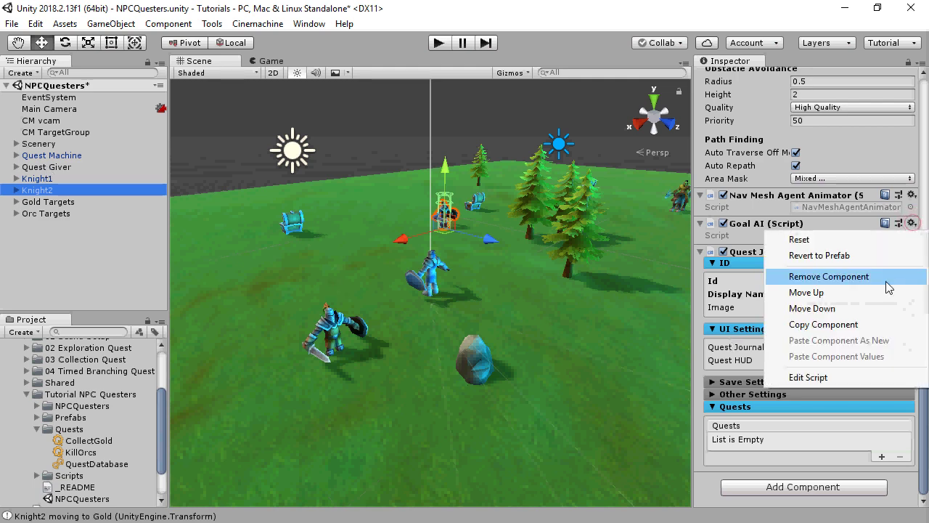
Review the Goal AI, ActionTrigger and QuestGiverTrigger DoAction code in Visual Studio, then return to Unity.
left_click(807, 378)
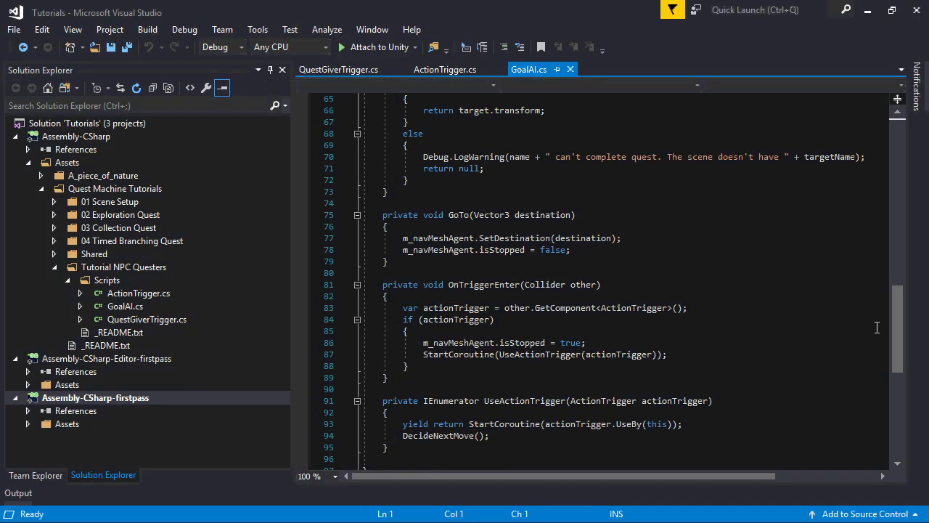
left_click_drag(893, 325, 899, 162)
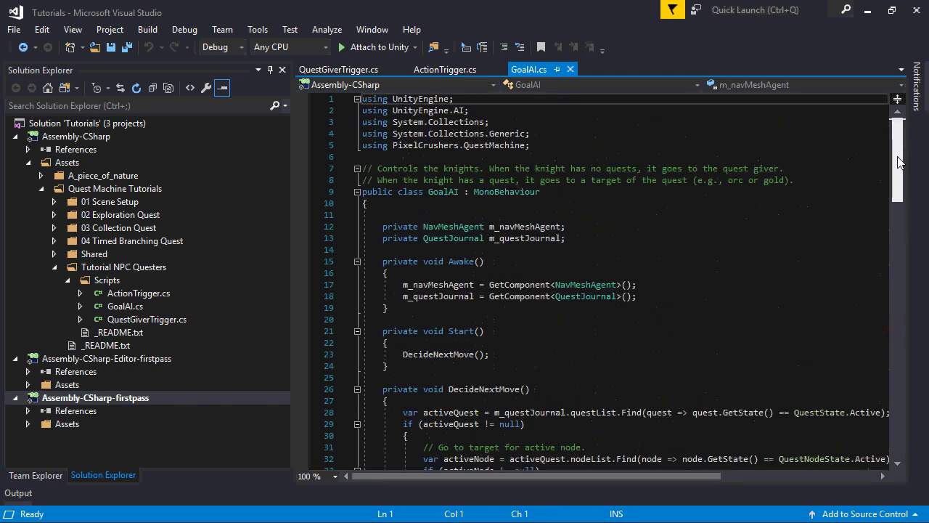
left_click_drag(898, 163, 913, 333)
left_click(436, 70)
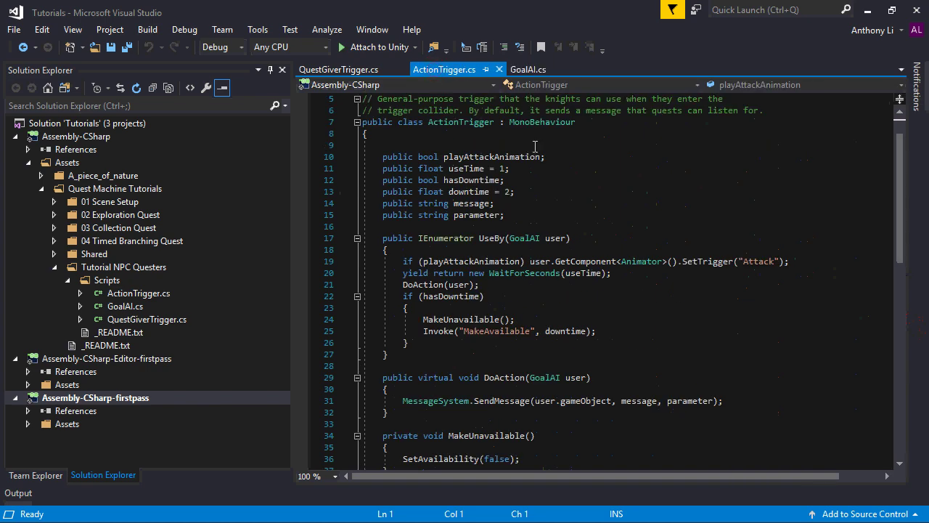
left_click_drag(900, 231, 904, 298)
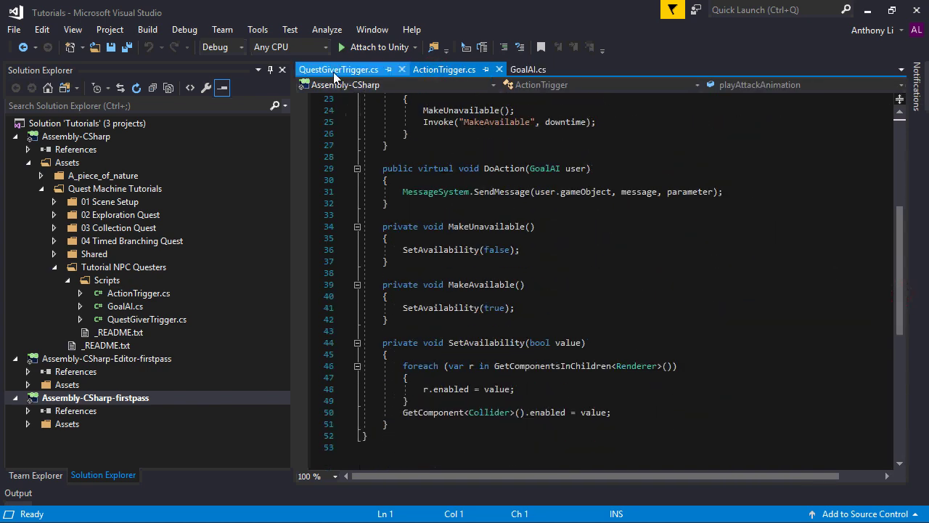
left_click(333, 73)
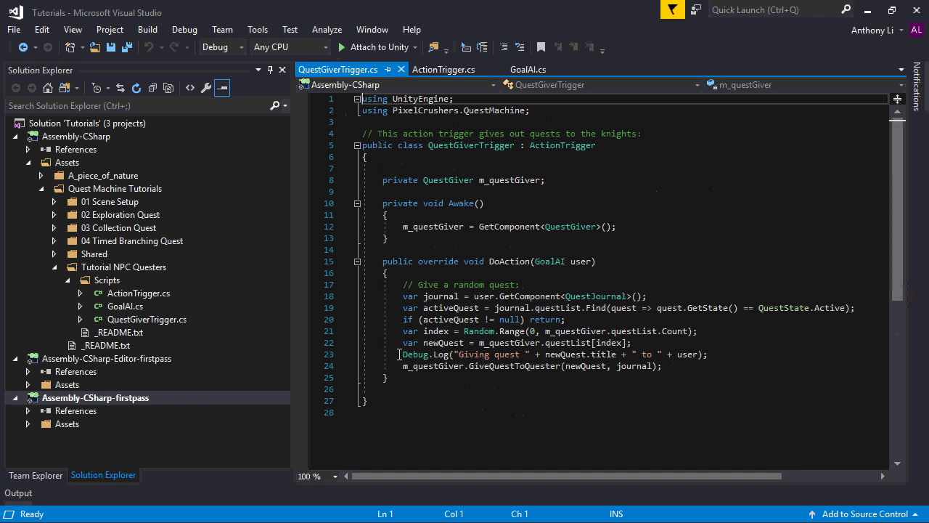
key("alt+Tab")
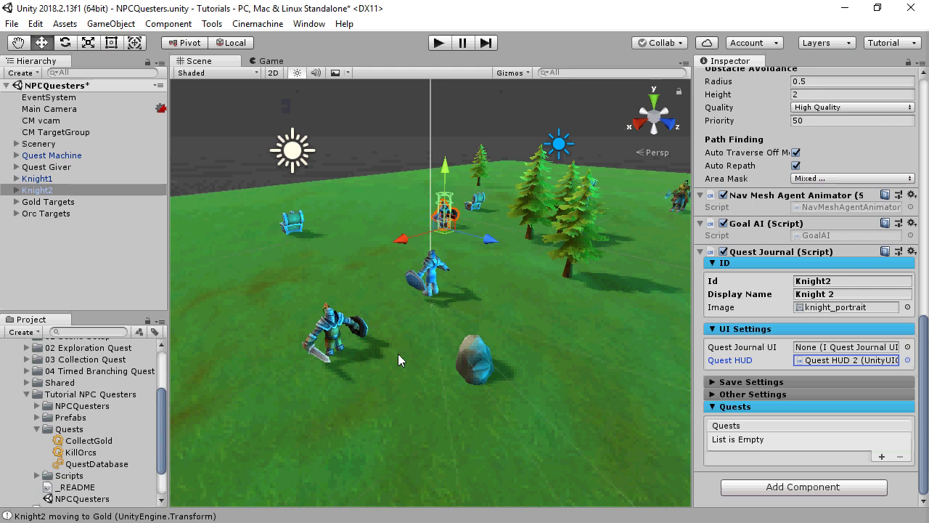
Open the Quest Giver's CollectGold quest in the Quest Editor and inspect its gold counter settings.
left_click(55, 168)
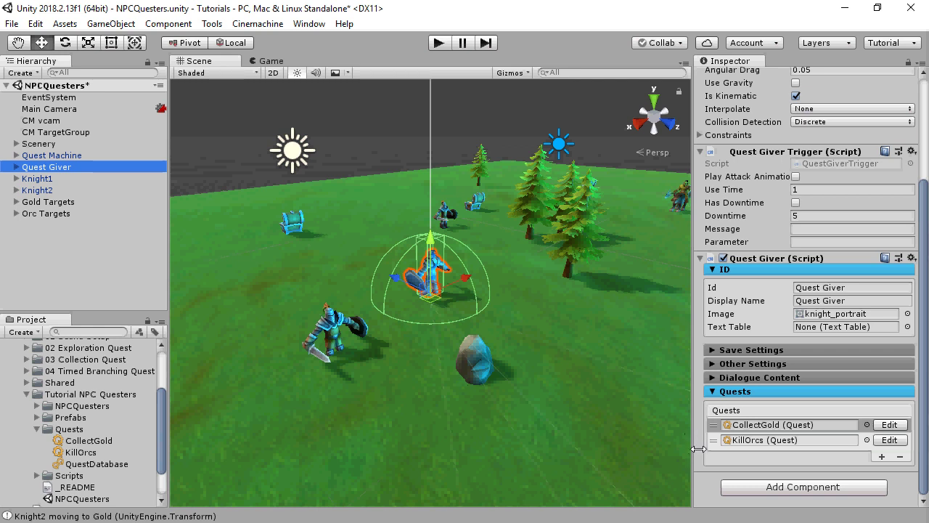
left_click(95, 440)
left_click(857, 113)
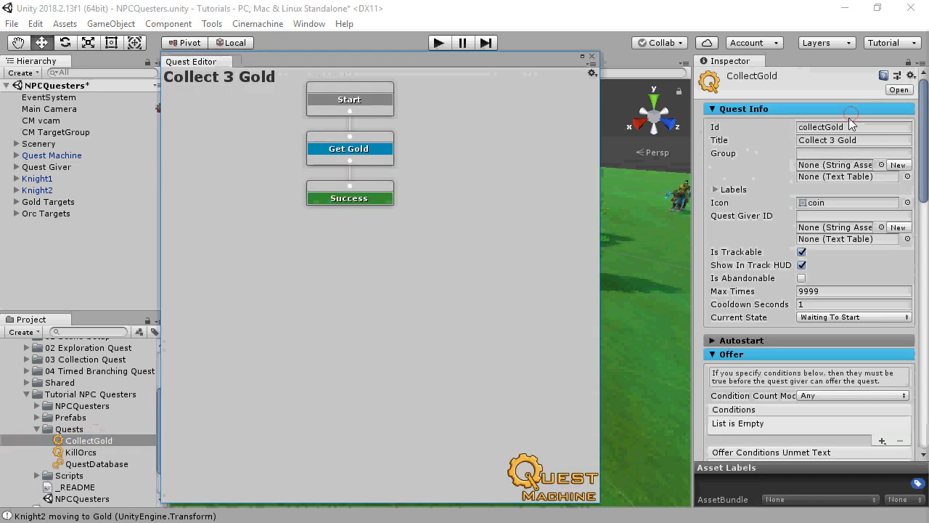
left_click_drag(926, 180, 925, 424)
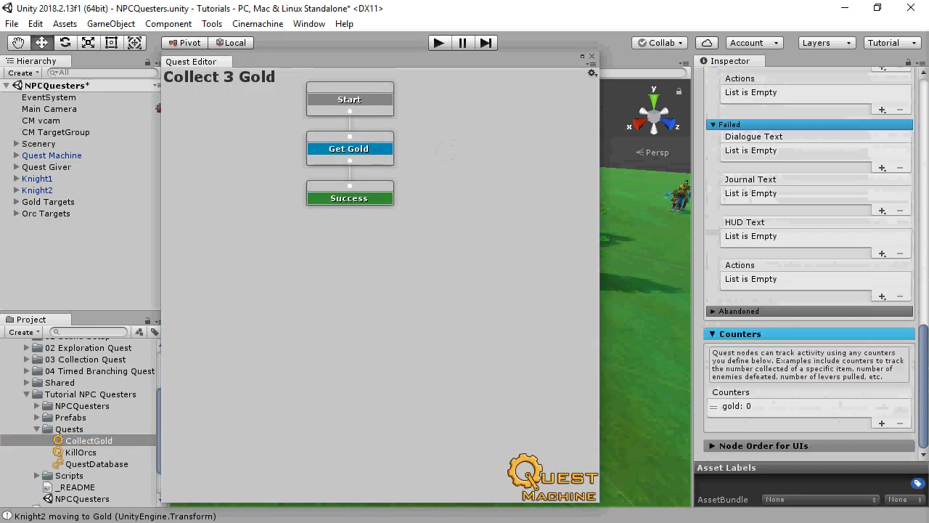
left_click(832, 407)
left_click_drag(923, 350, 927, 389)
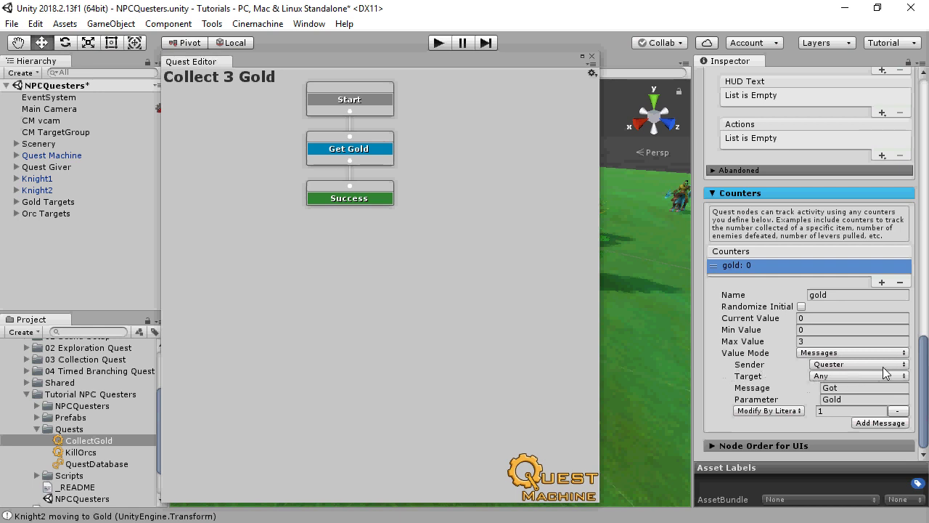
Close the Quest Editor and inspect the first Gold target's Action Trigger sending Got with parameter Gold.
left_click(589, 57)
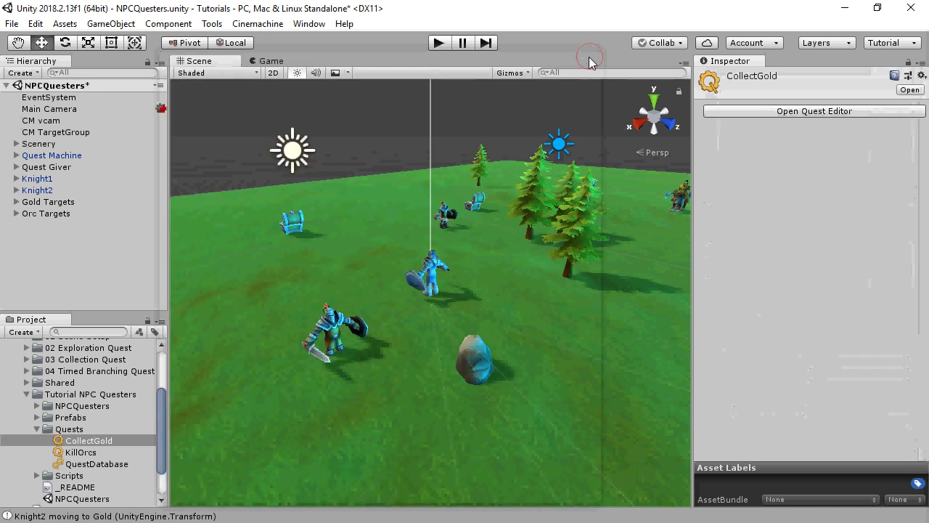
left_click(17, 202)
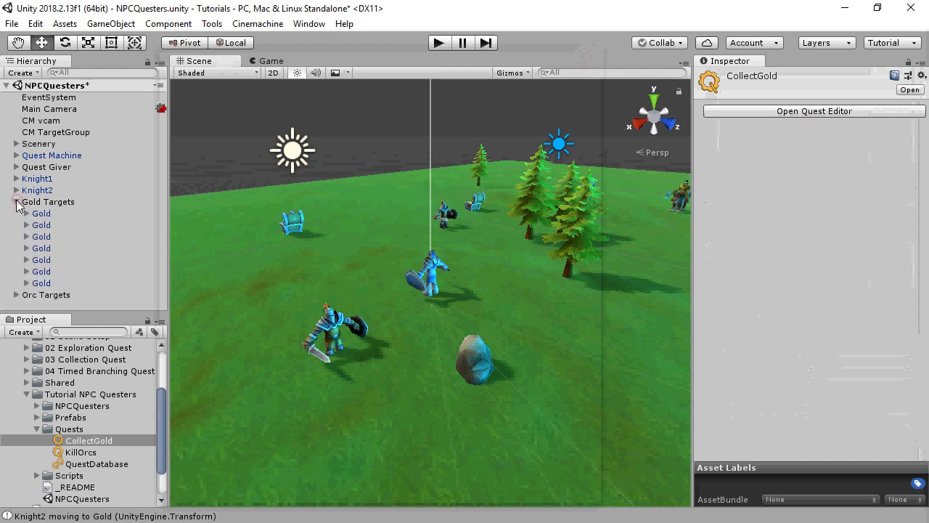
left_click(42, 217)
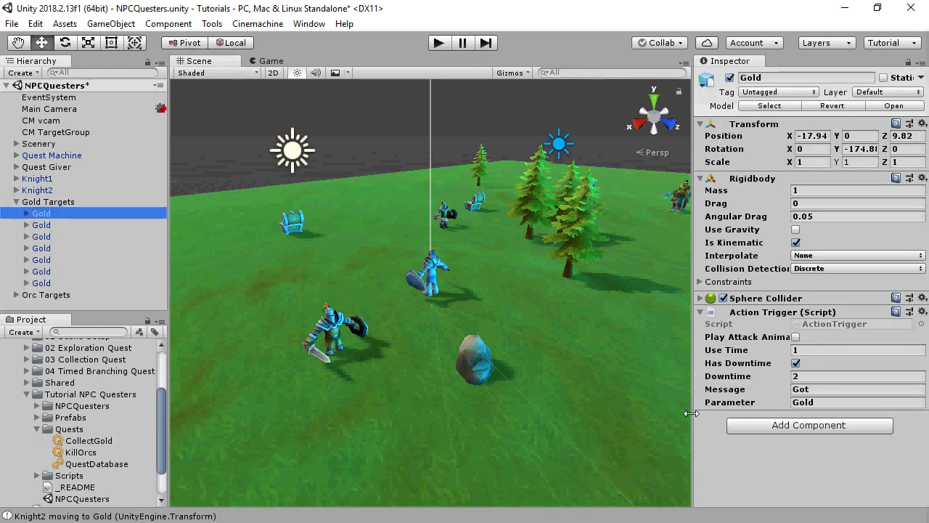
In ActionTrigger.cs, highlight the SendMessage line and its user.gameObject argument, then return to Unity.
key("alt+Tab")
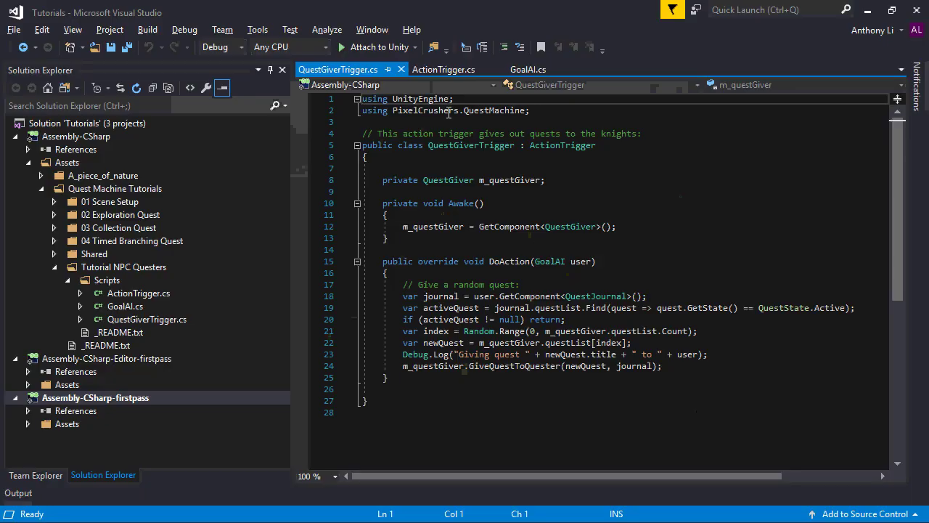
left_click(429, 71)
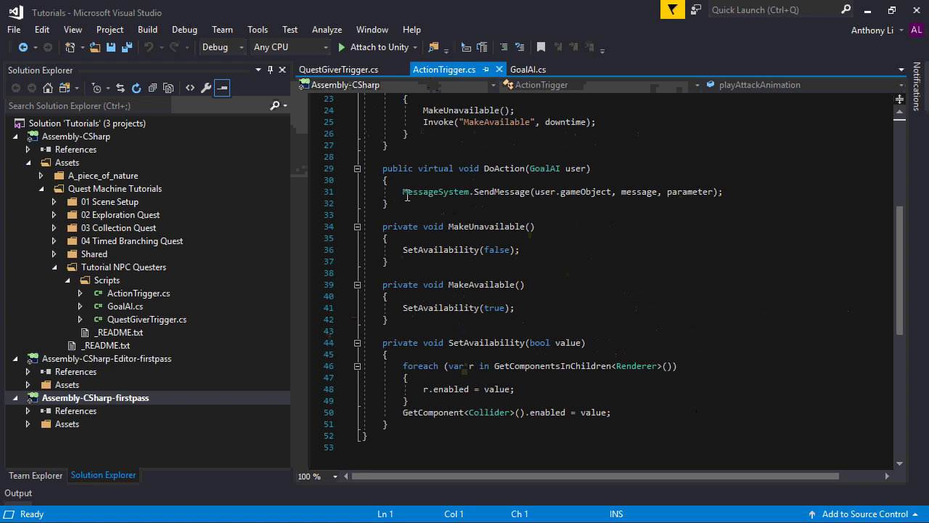
scroll(407, 196, "up", 1)
left_click_drag(403, 238, 721, 239)
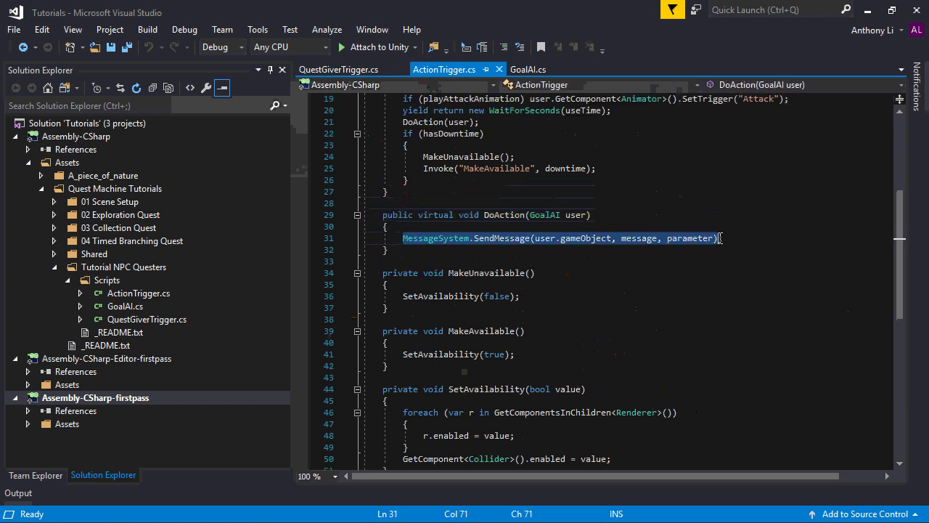
left_click_drag(536, 238, 614, 238)
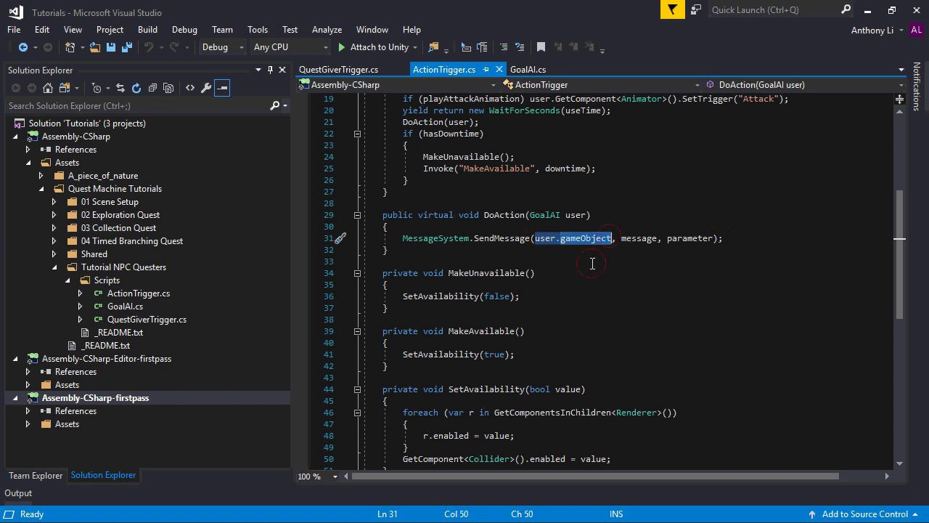
left_click(591, 264)
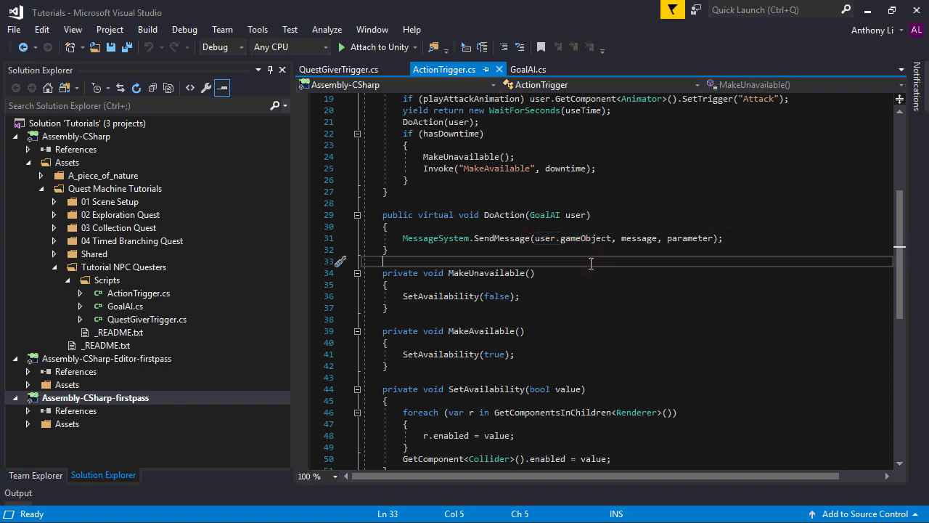
key("alt+Tab")
left_click(86, 440)
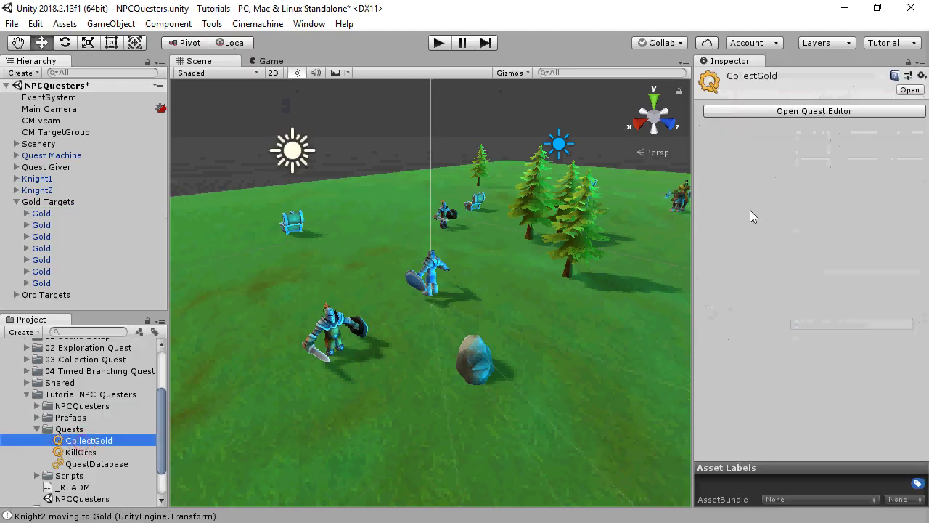
left_click(755, 111)
left_click(507, 255)
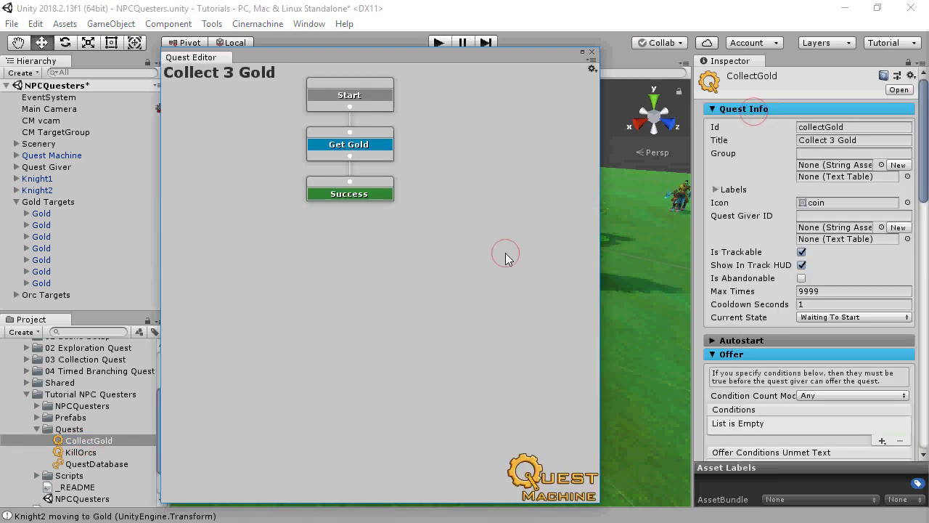
left_click_drag(923, 194, 918, 462)
left_click(830, 411)
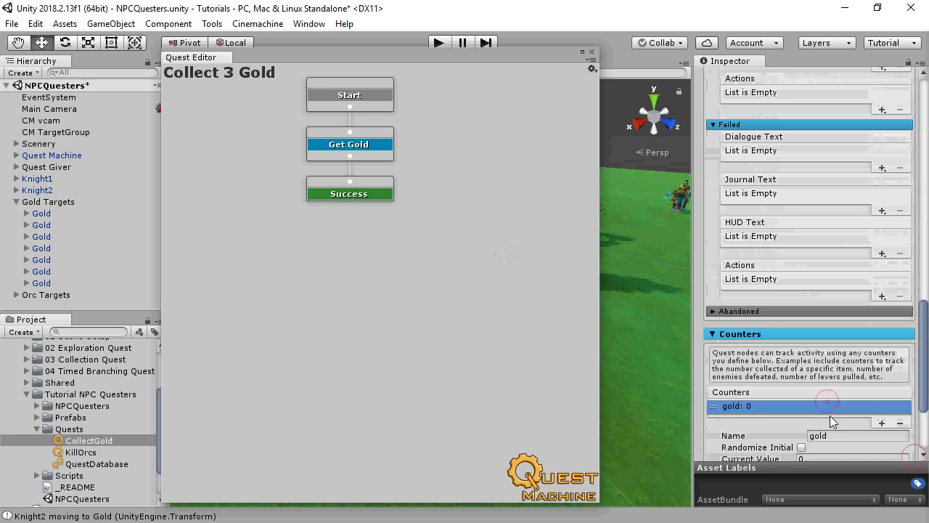
scroll(854, 428, "down", 5)
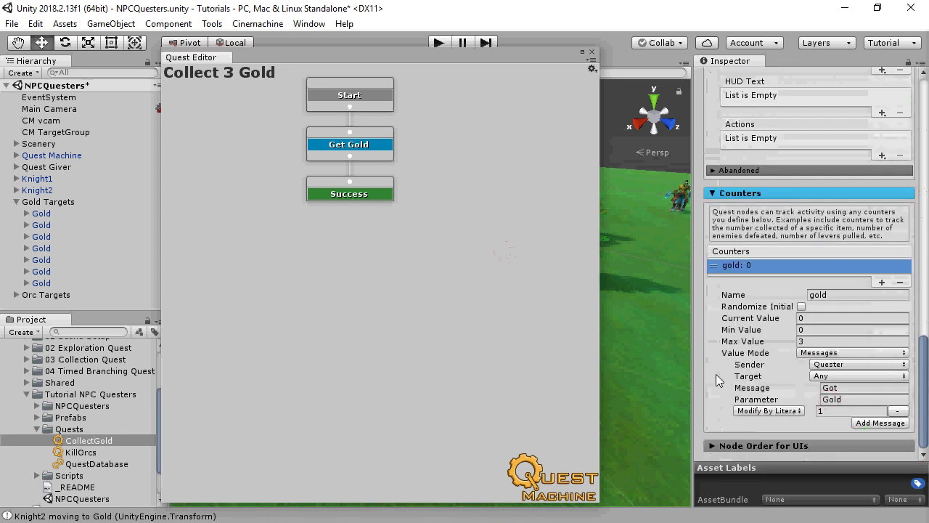
left_click(592, 53)
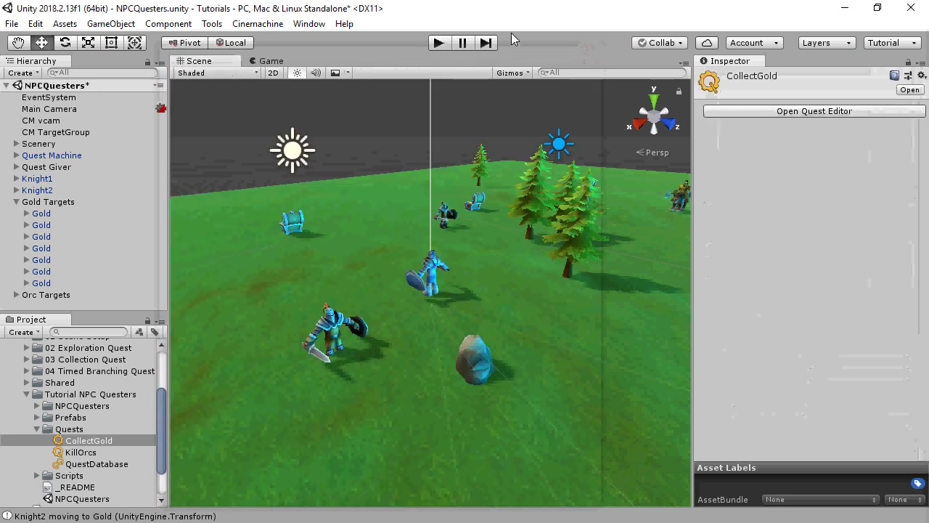
left_click(438, 45)
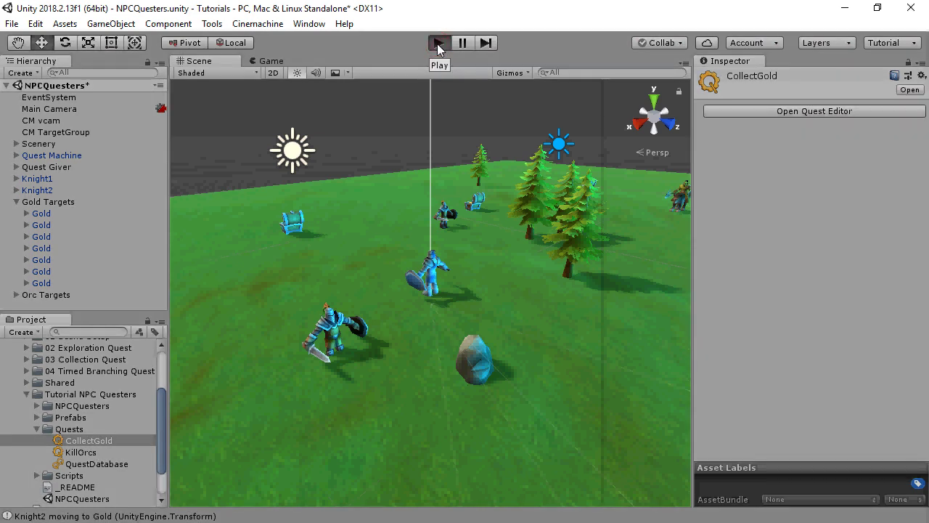
left_click(438, 44)
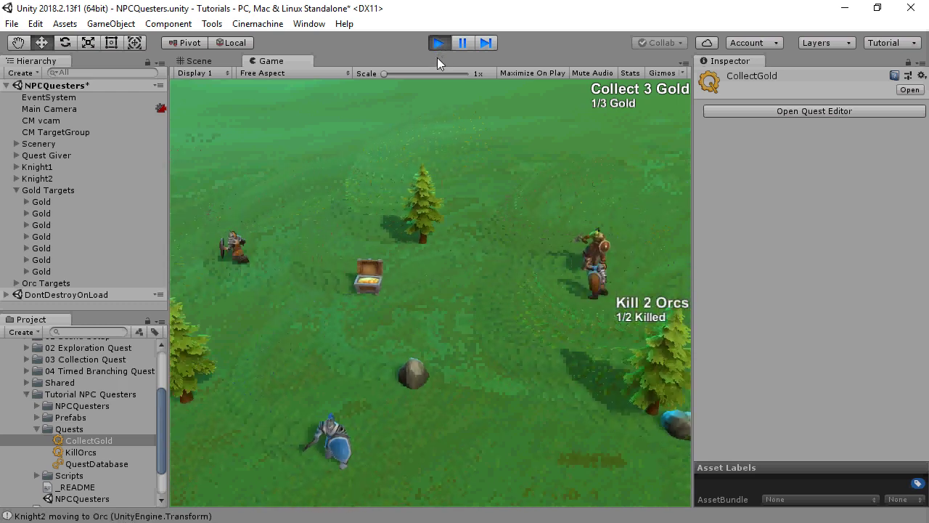
left_click(440, 43)
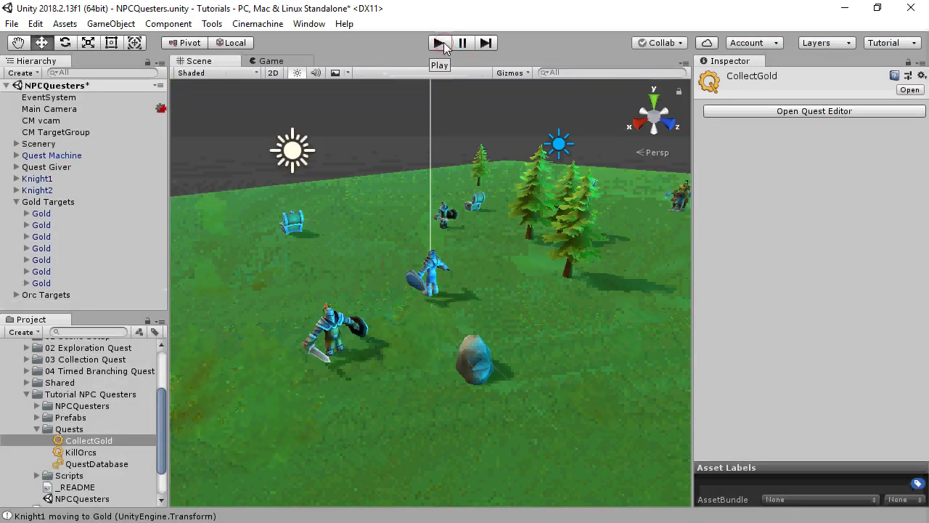